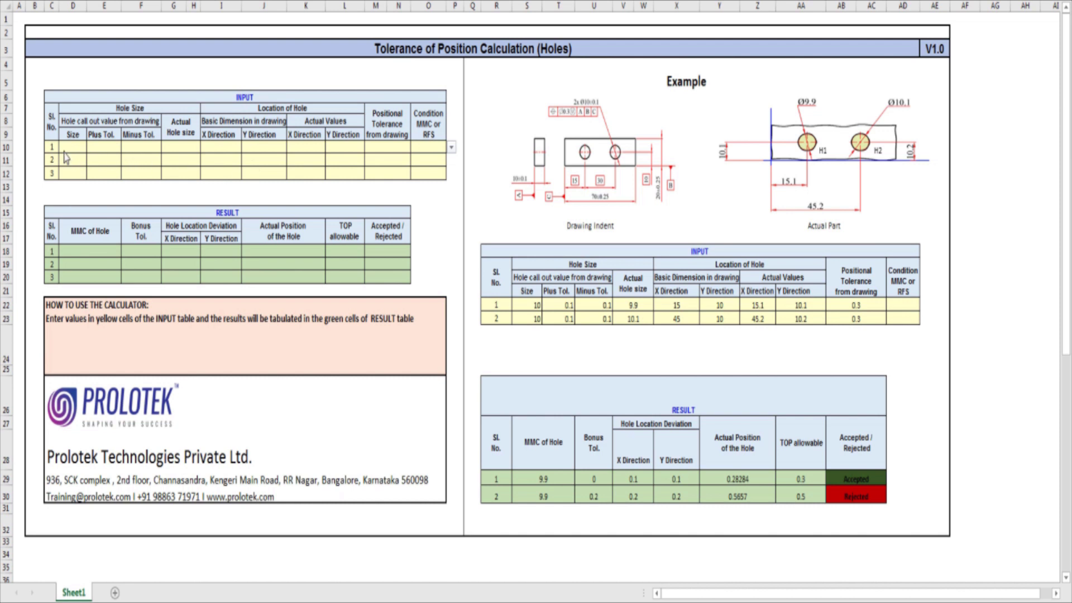
Enter hole 1's size 10 with +0.1/-0.1 tolerance and actual size 9.9
{"action": "left_click", "coordinate": [418, 148]}
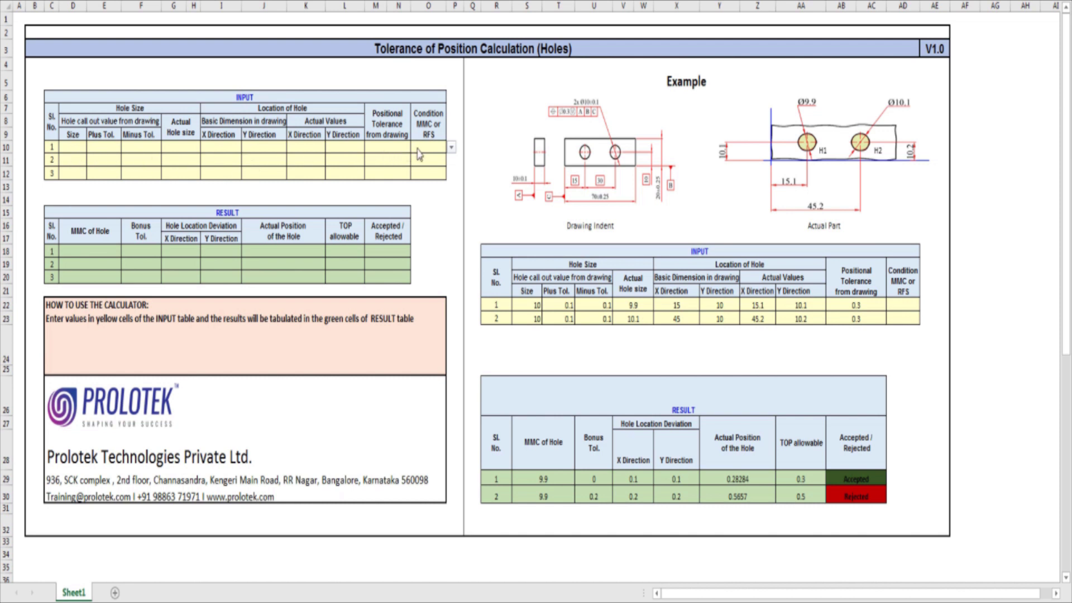
{"action": "left_click", "coordinate": [68, 148]}
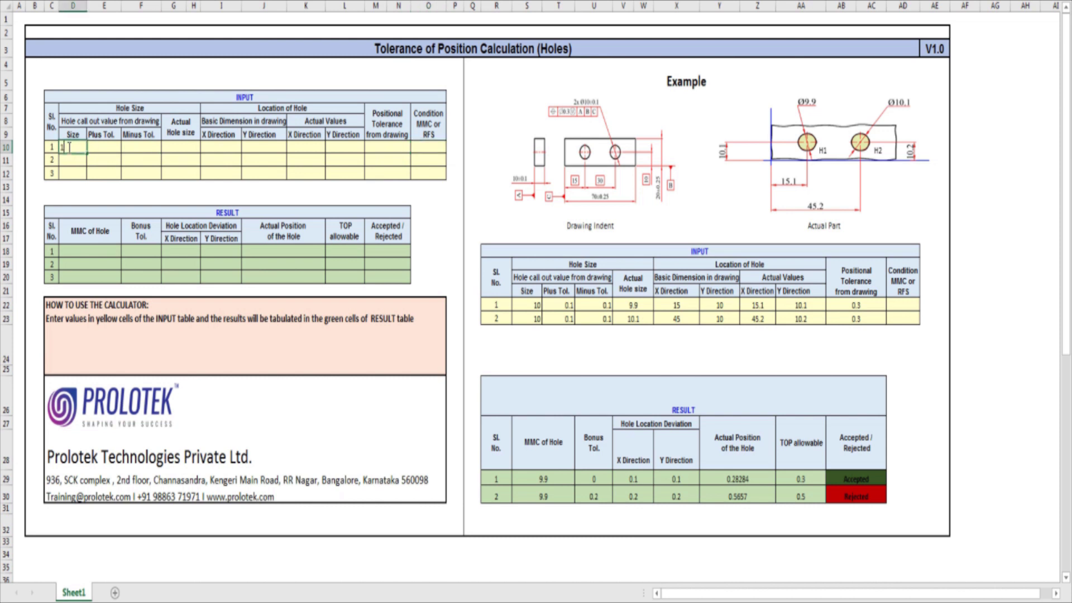
{"action": "type", "text": "10"}
{"action": "left_click", "coordinate": [105, 149]}
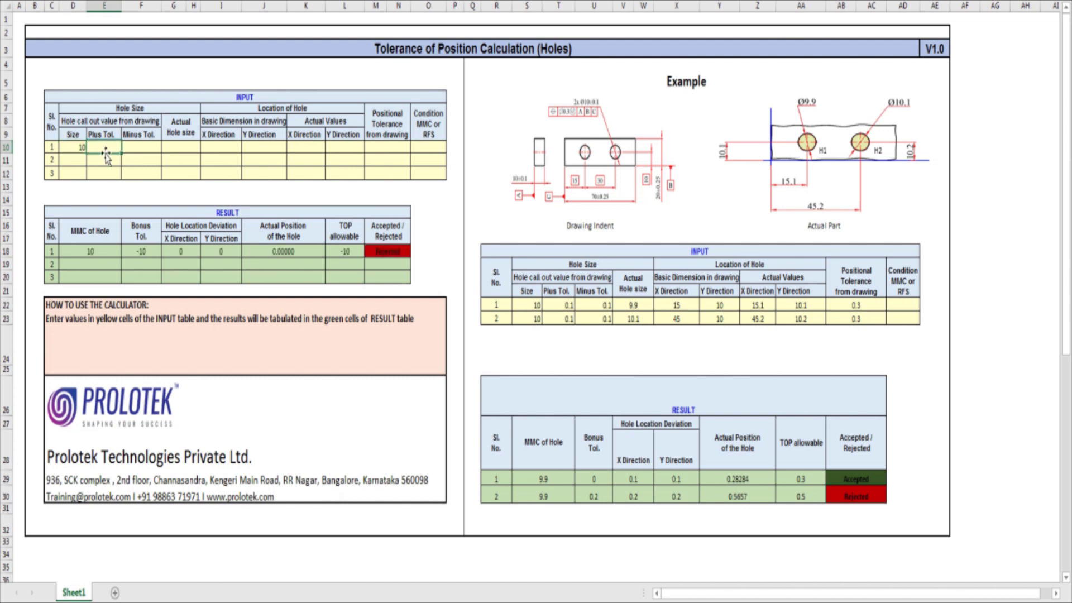
{"action": "type", "text": "0.1"}
{"action": "left_click", "coordinate": [136, 150]}
{"action": "type", "text": ".1"}
{"action": "left_click", "coordinate": [173, 146]}
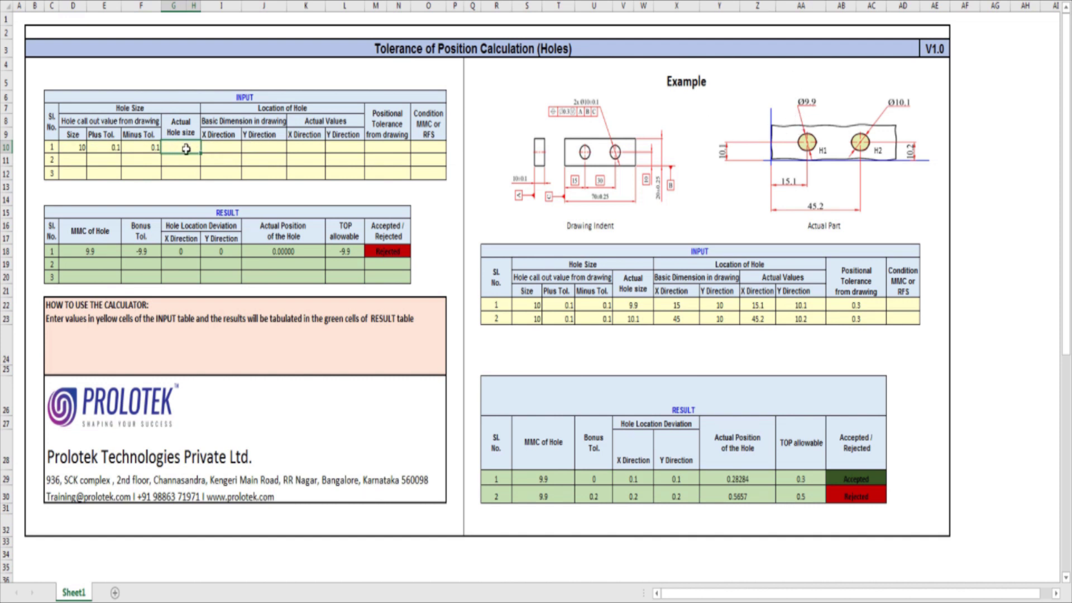
{"action": "type", "text": "9.9"}
Enter hole 1's basic position 15/10, actual position 15.1/10.1, tolerance 0.3, and MMC condition
{"action": "left_click", "coordinate": [227, 145]}
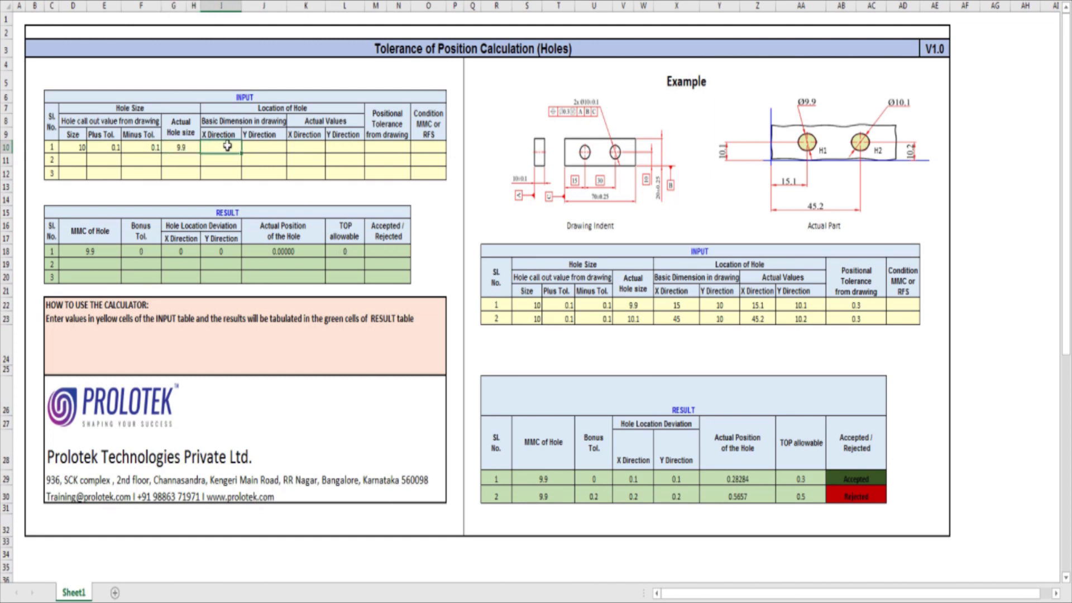
{"action": "type", "text": "15"}
{"action": "key", "text": "Tab"}
{"action": "type", "text": "10"}
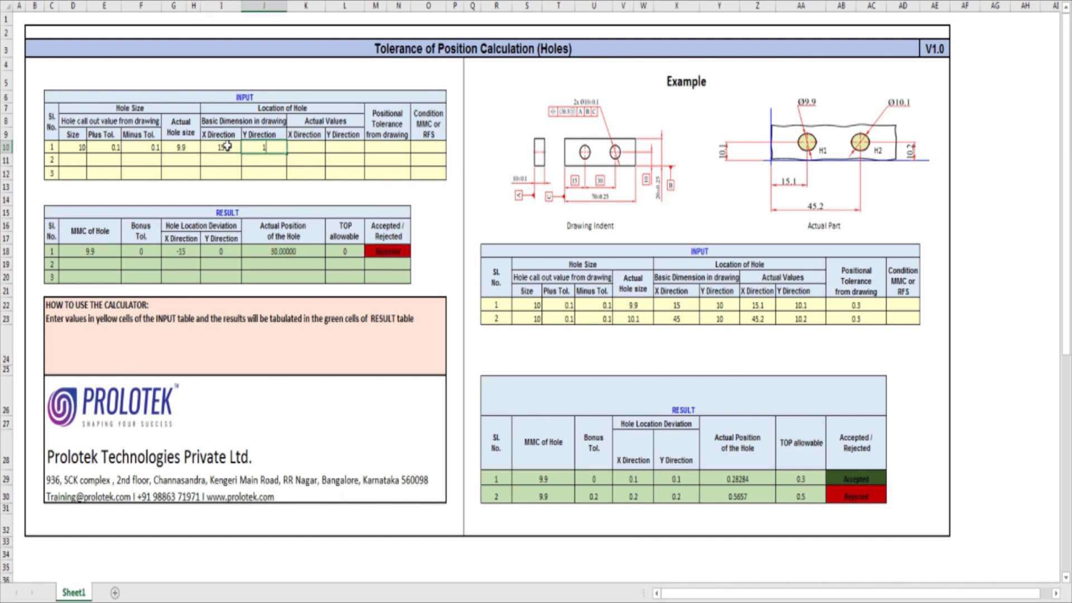
{"action": "key", "text": "Tab"}
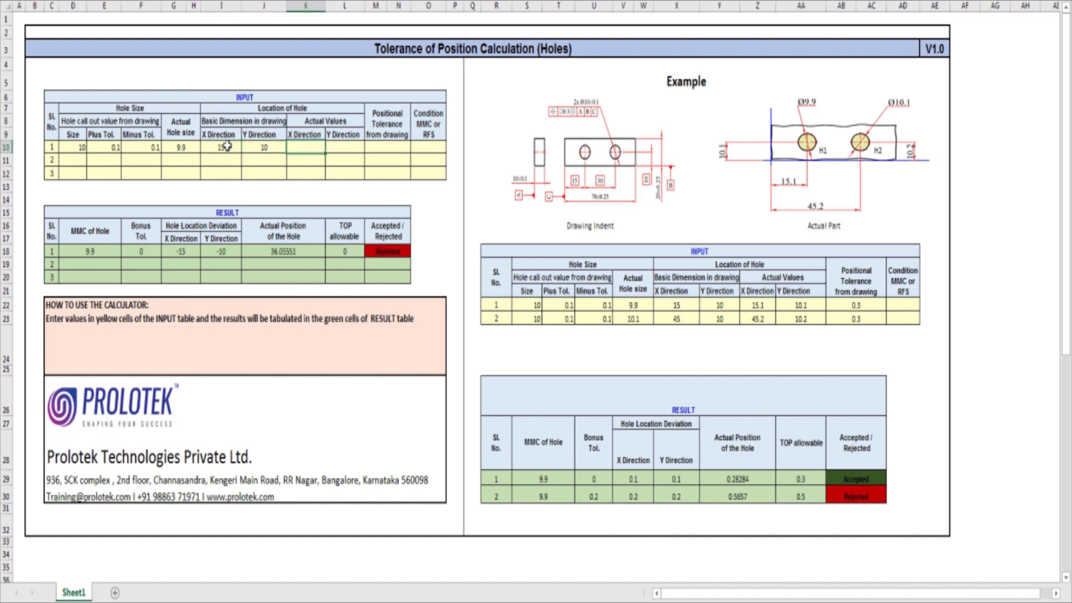
{"action": "type", "text": "15.1"}
{"action": "key", "text": "Tab"}
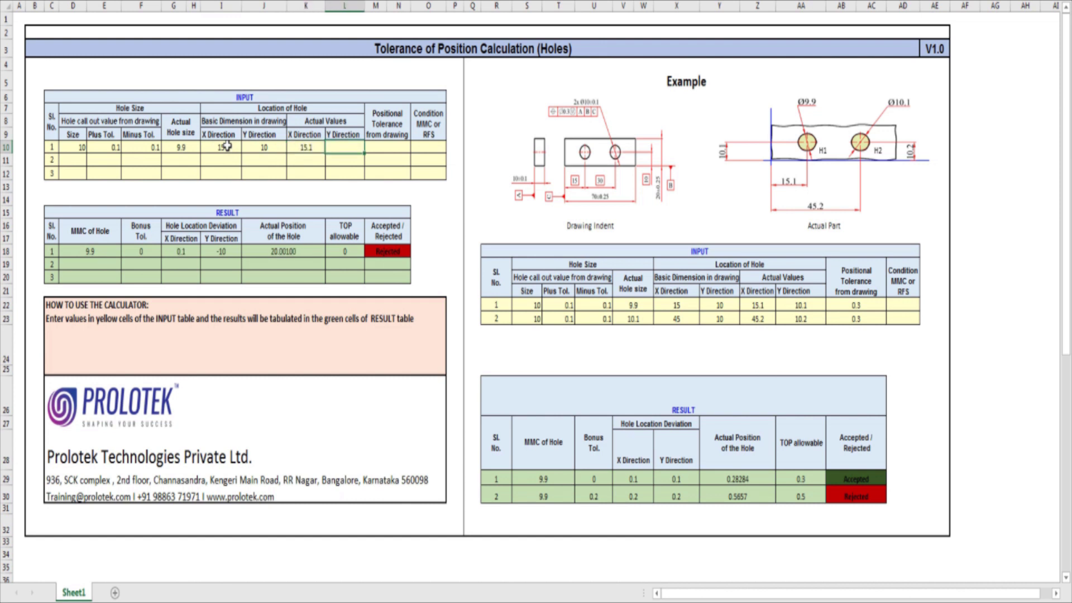
{"action": "type", "text": "10.1"}
{"action": "key", "text": "Tab"}
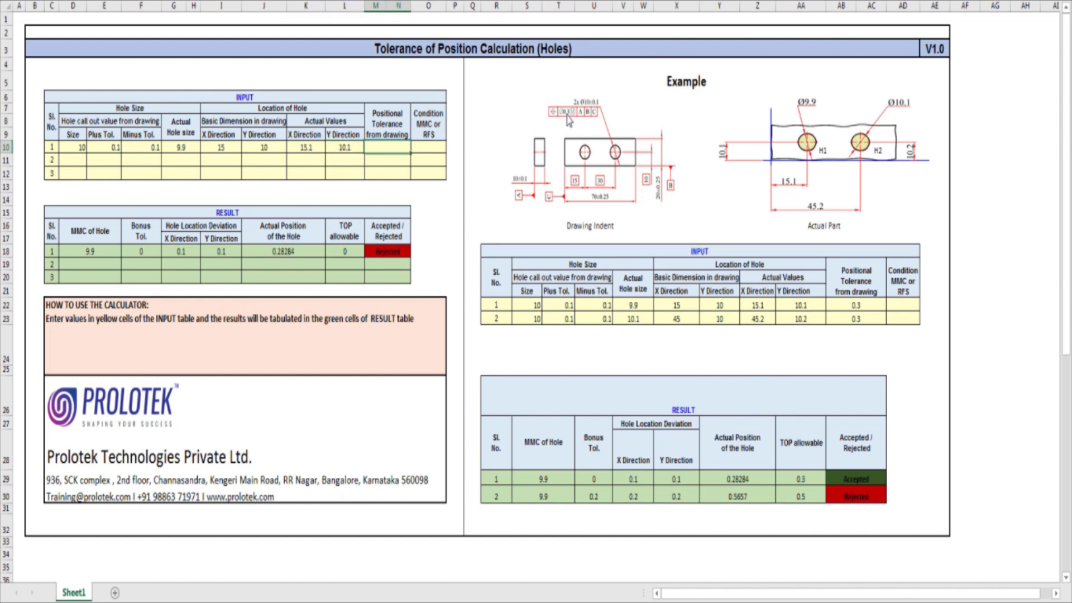
{"action": "type", "text": "0.3"}
{"action": "key", "text": "Tab"}
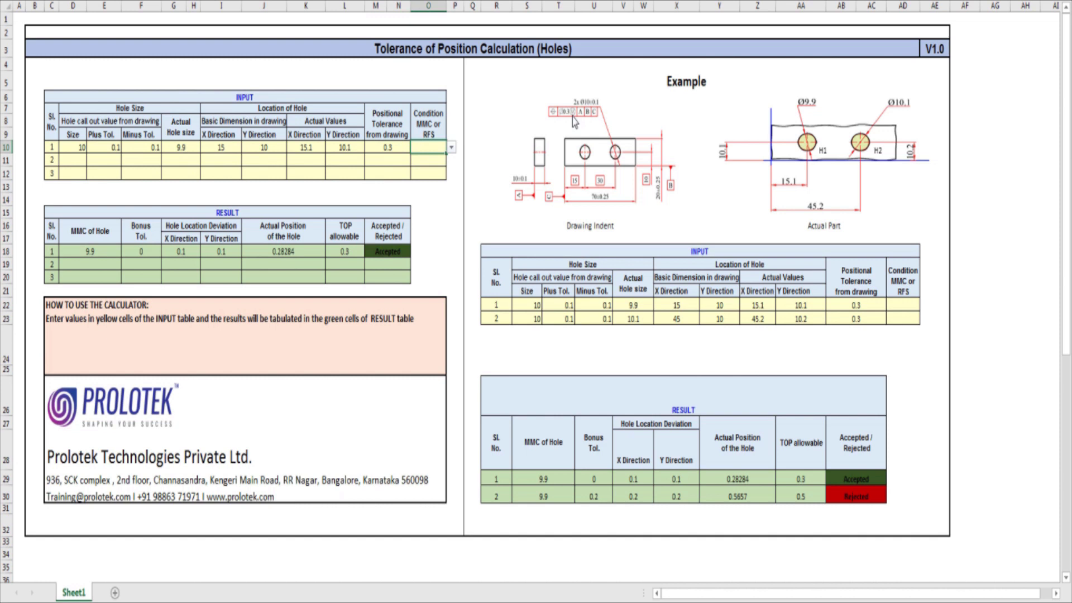
{"action": "left_click", "coordinate": [451, 148]}
{"action": "left_click", "coordinate": [422, 158]}
Enter hole 2's size 10 with +0.1/-0.1 tolerance and actual size 10.1
{"action": "left_click", "coordinate": [75, 161]}
{"action": "type", "text": "10"}
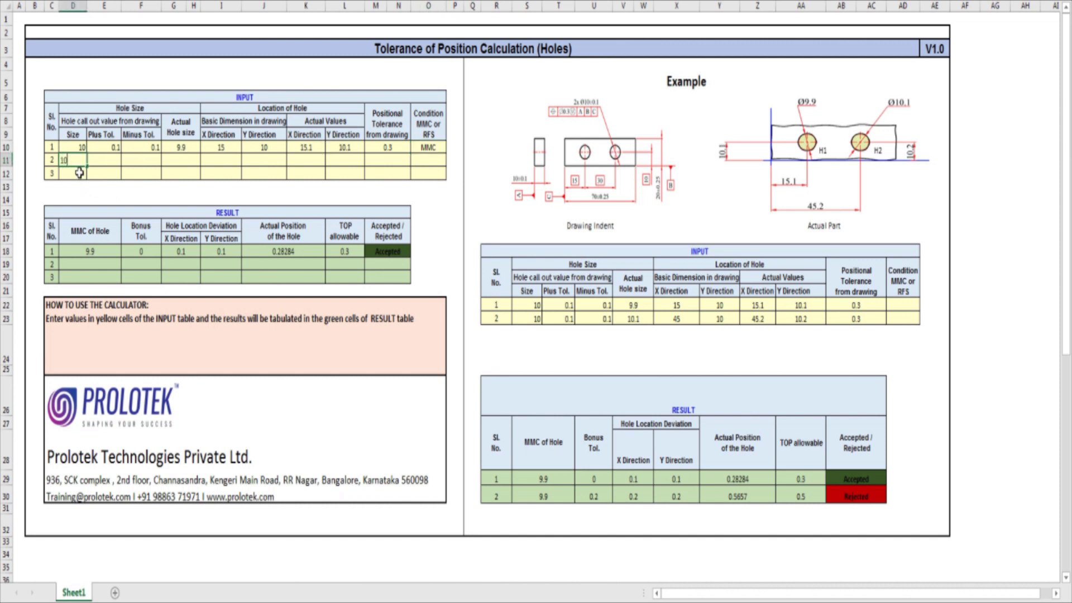
{"action": "key", "text": "Tab"}
{"action": "type", "text": "0.1"}
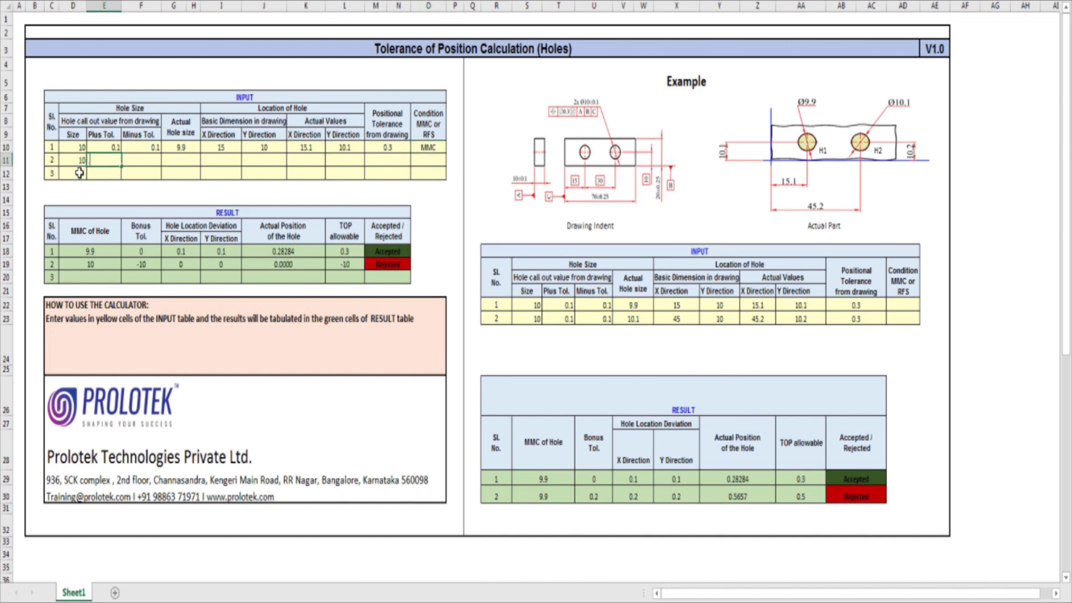
{"action": "key", "text": "Tab"}
{"action": "type", "text": "0.1"}
{"action": "key", "text": "Tab"}
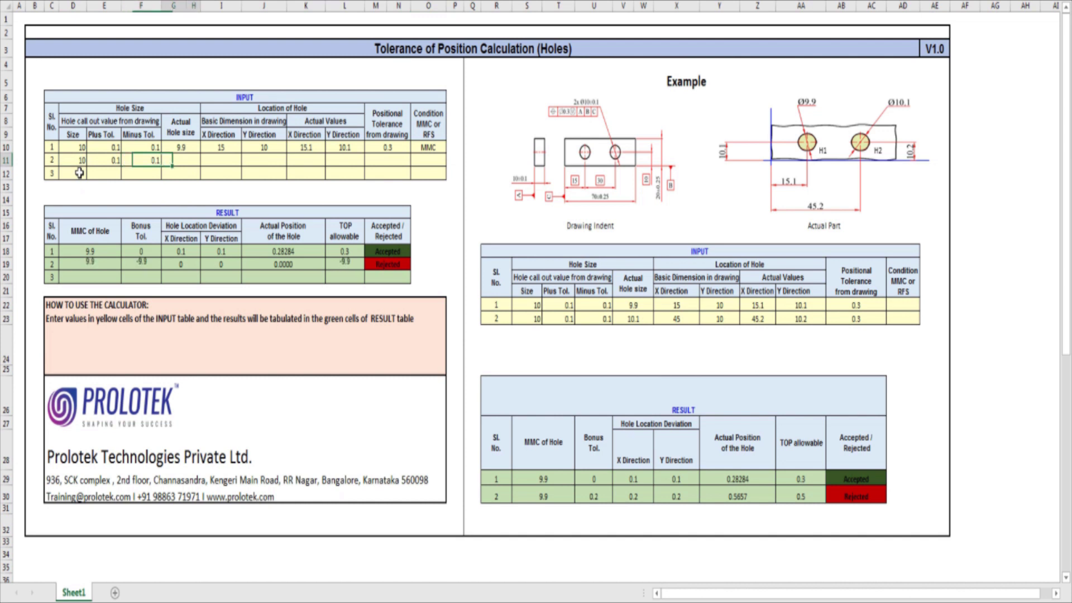
{"action": "type", "text": "10.1"}
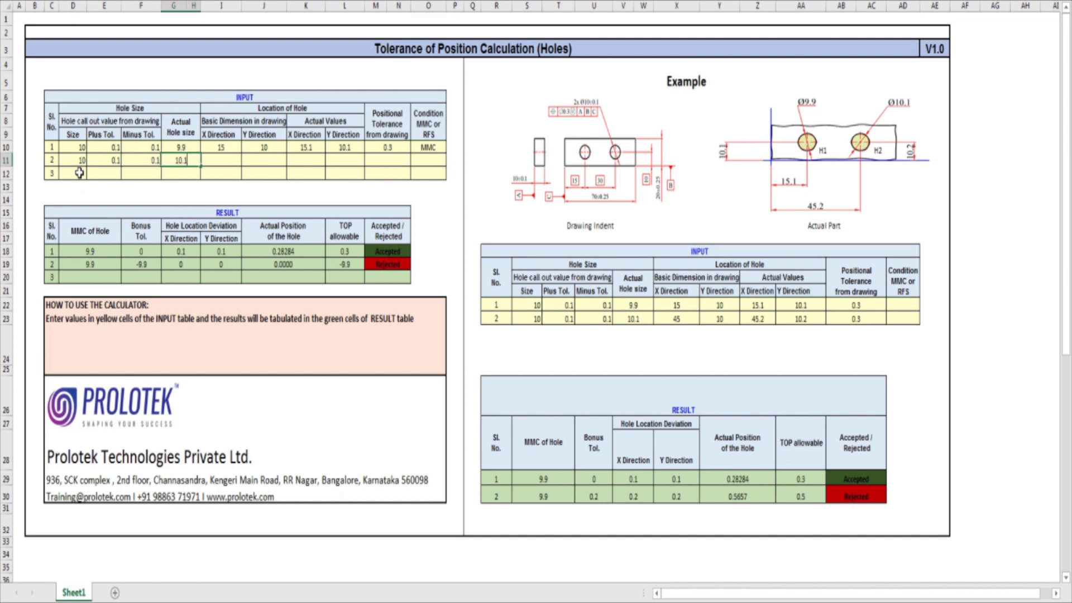
{"action": "key", "text": "Tab"}
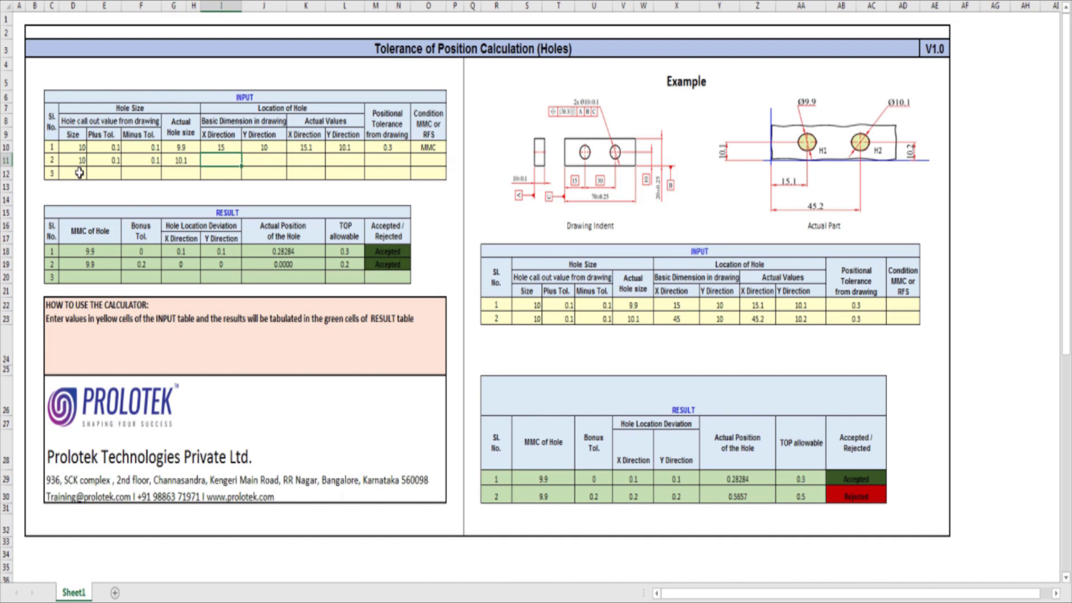
Enter hole 2's basic position 45/10, actual position 45.2/10.2, and positional tolerance 0.3
{"action": "type", "text": "45"}
{"action": "key", "text": "Tab"}
{"action": "type", "text": "10"}
{"action": "key", "text": "Tab"}
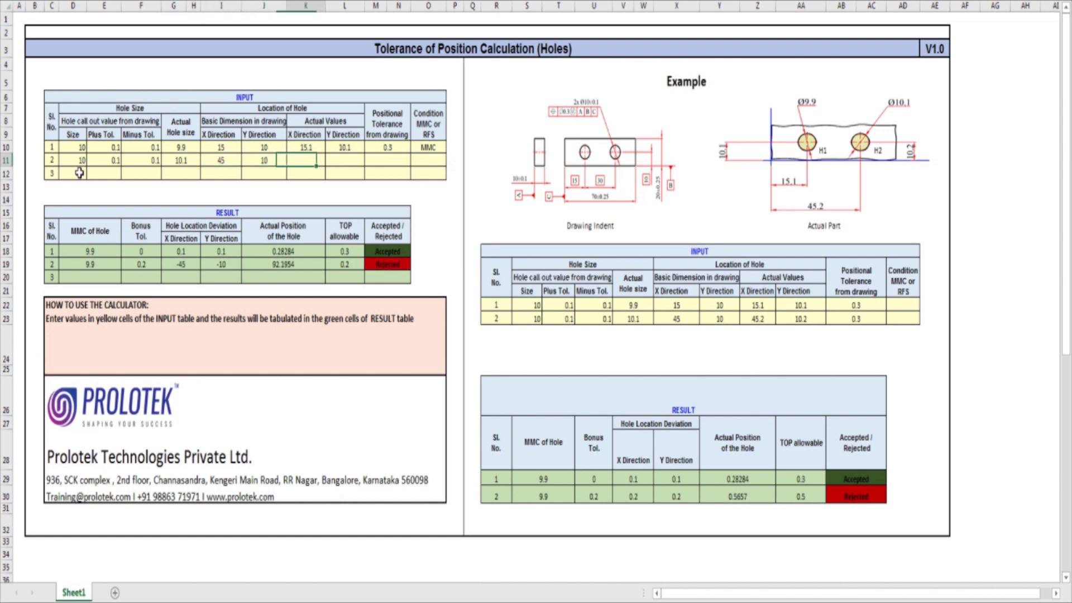
{"action": "type", "text": "45.2"}
{"action": "key", "text": "Tab"}
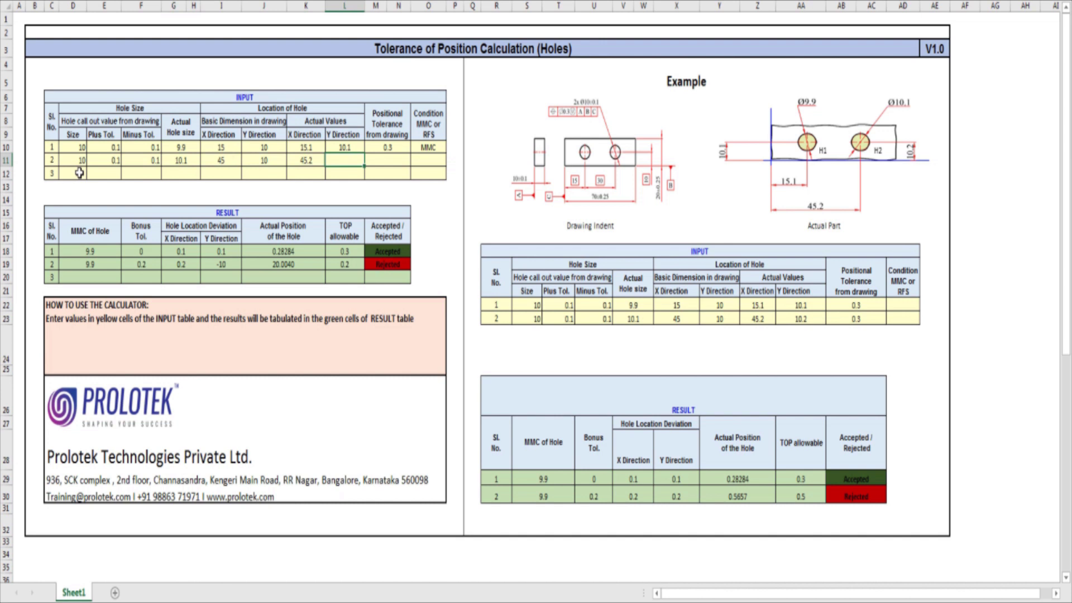
{"action": "type", "text": "1"}
{"action": "type", "text": "2"}
{"action": "key", "text": "Tab"}
{"action": "type", "text": "0.3"}
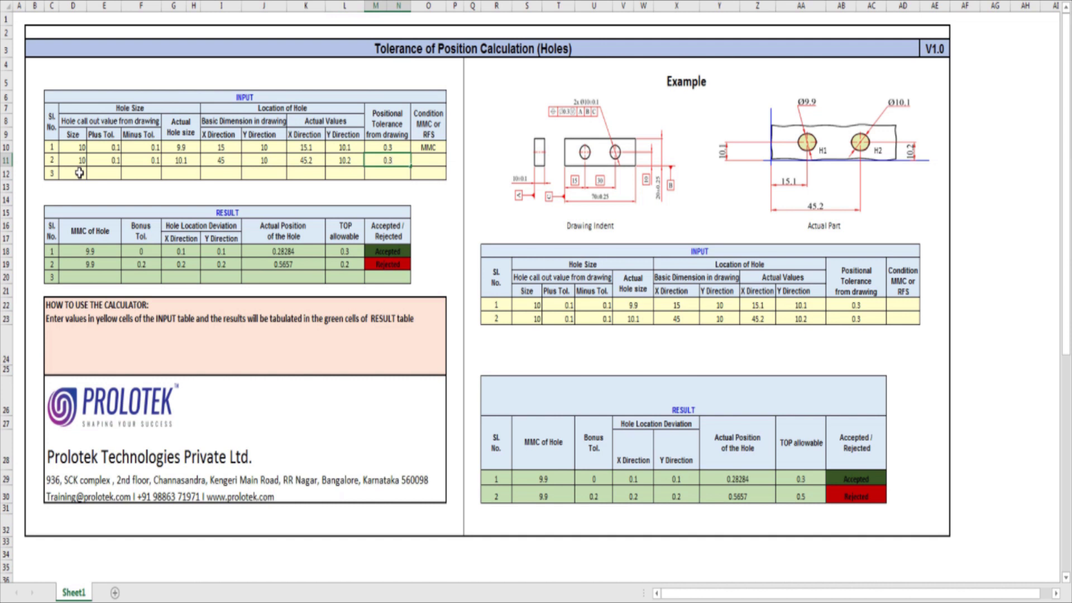
{"action": "key", "text": "Tab"}
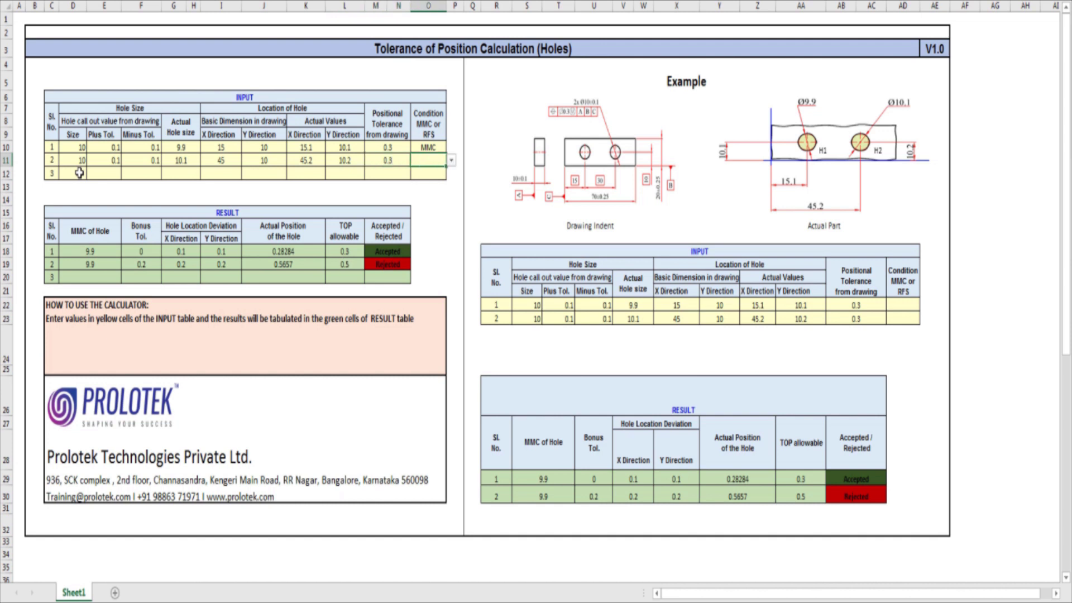
{"action": "left_click", "coordinate": [452, 161]}
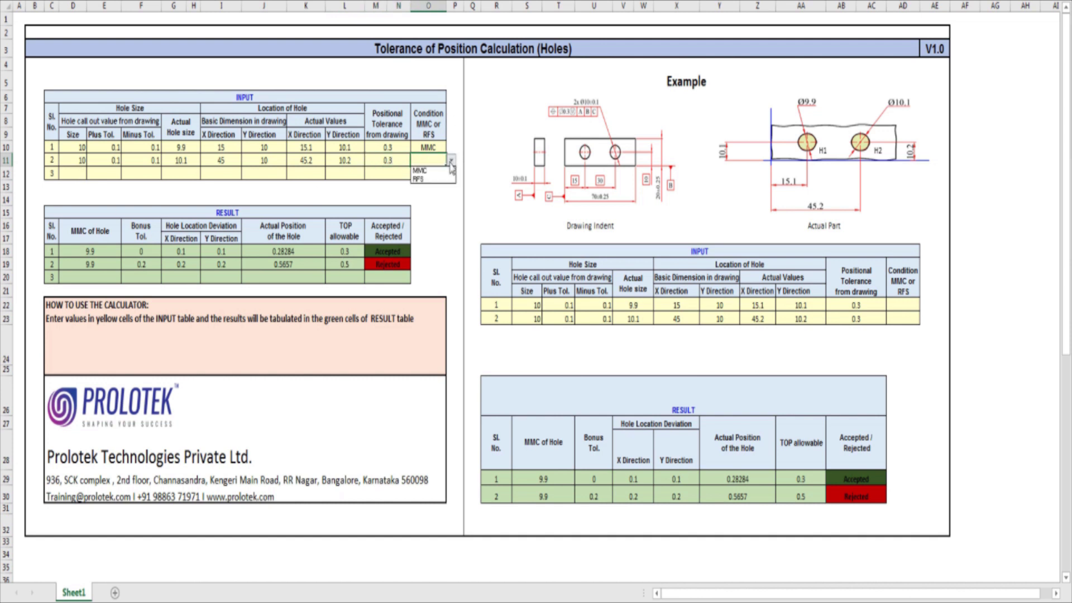
Choose MMC for hole 2 in O11, then delete everything in D10:O12
{"action": "left_click", "coordinate": [441, 171]}
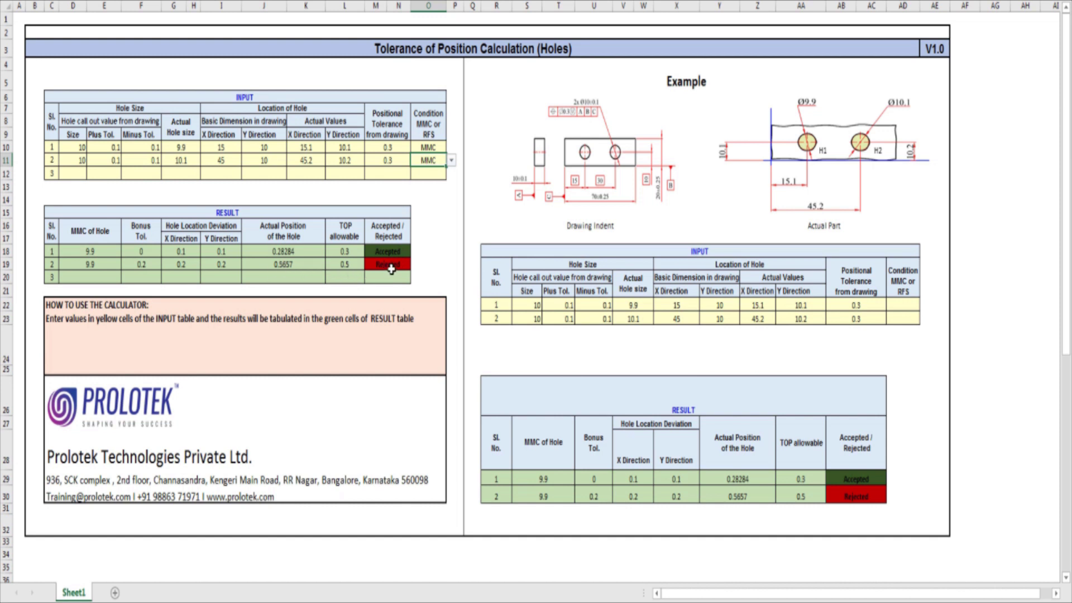
{"action": "mouse_move", "coordinate": [72, 147]}
{"action": "left_mouse_down"}
{"action": "mouse_move", "coordinate": [111, 161]}
{"action": "mouse_move", "coordinate": [415, 173]}
{"action": "left_mouse_up"}
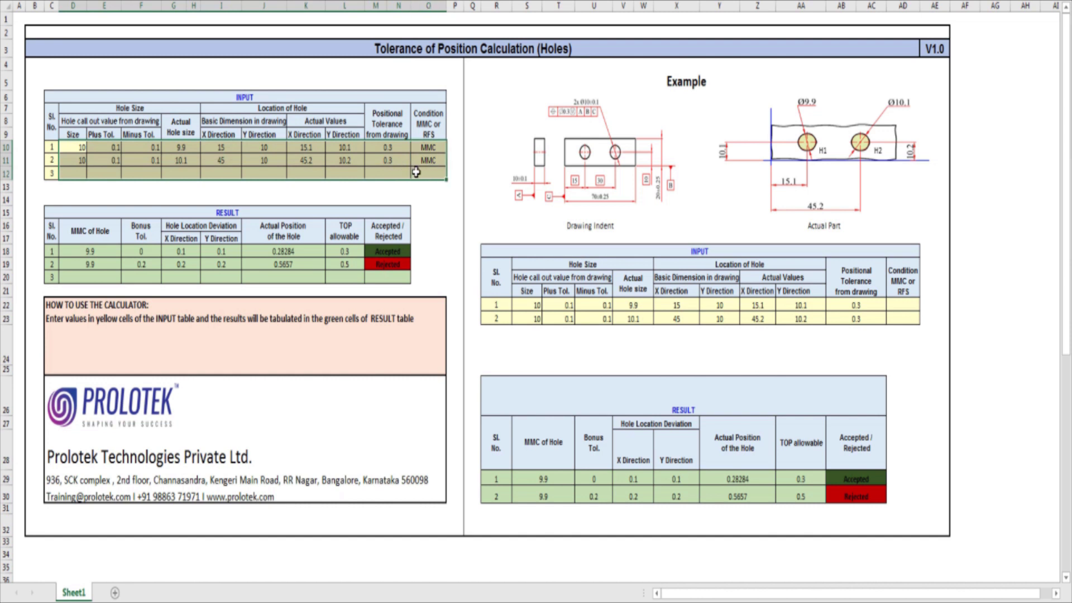
{"action": "key", "text": "Delete"}
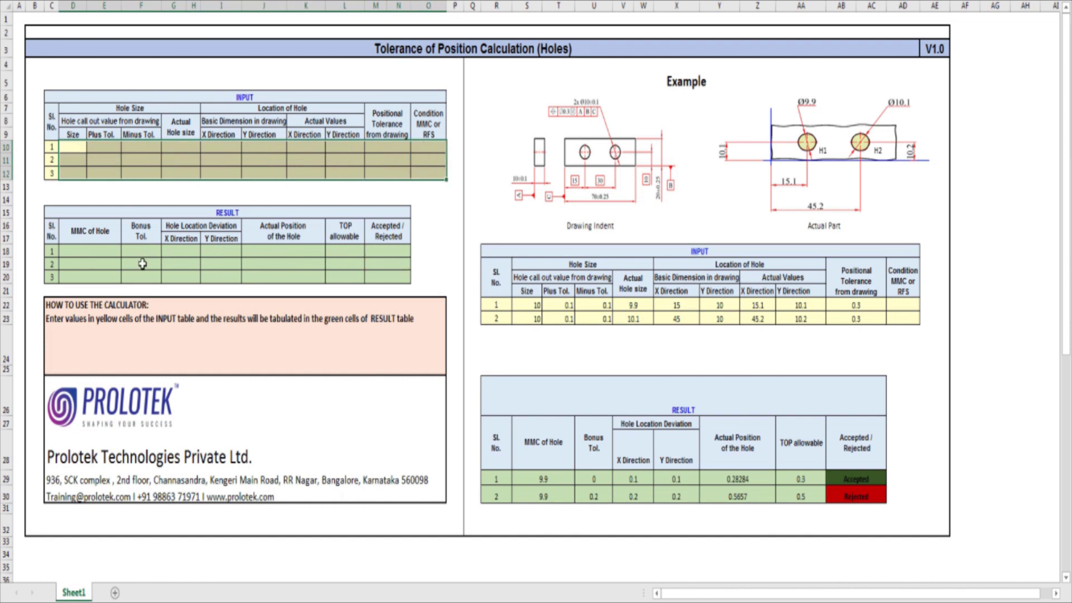